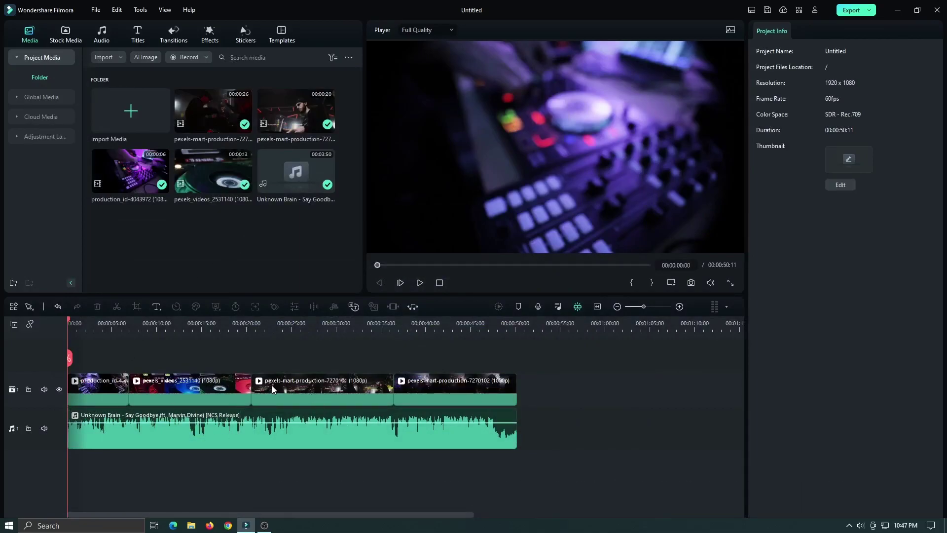
- Preview the video, then list the Audio Driven effects in the Effects library and scroll through them
key(space)
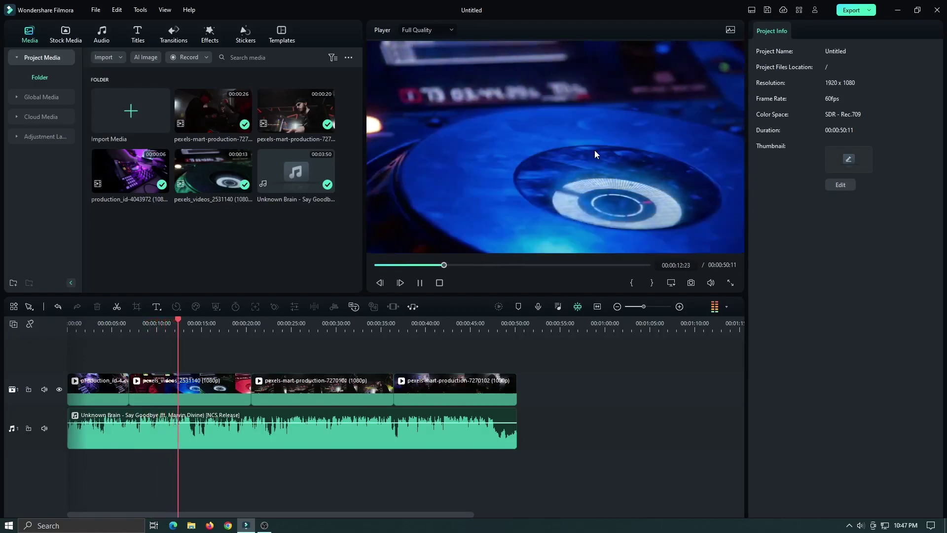
key(space)
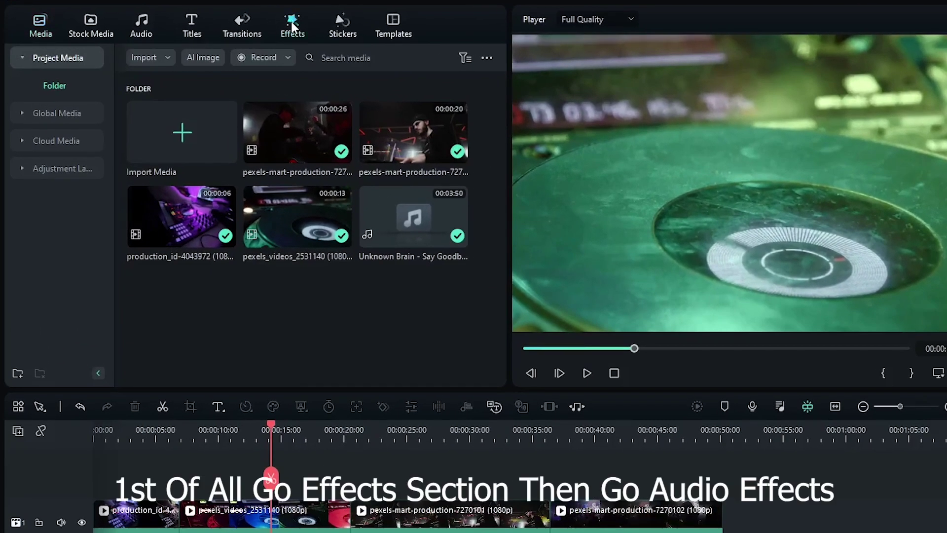
click(209, 32)
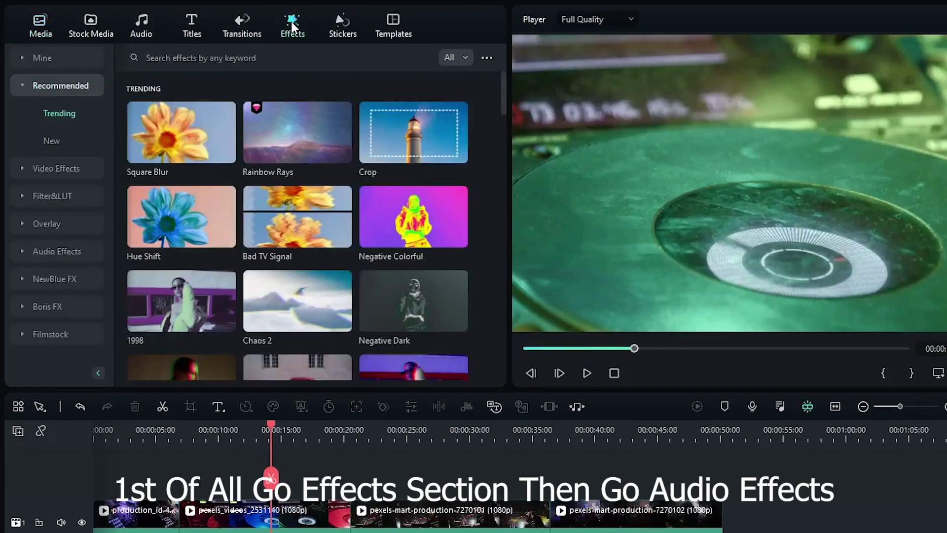
click(66, 250)
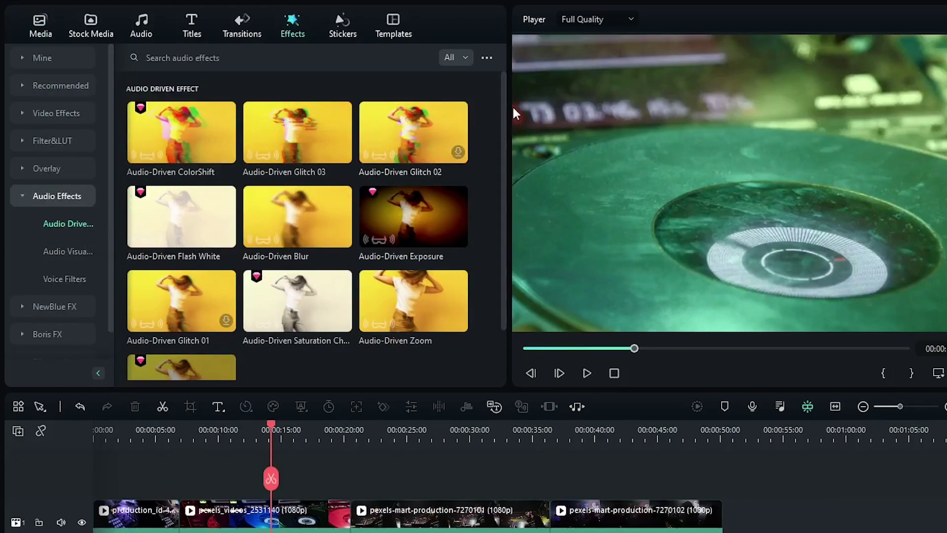
mouse_move(503, 101)
mouse_down()
mouse_move(498, 183)
mouse_move(507, 91)
mouse_up()
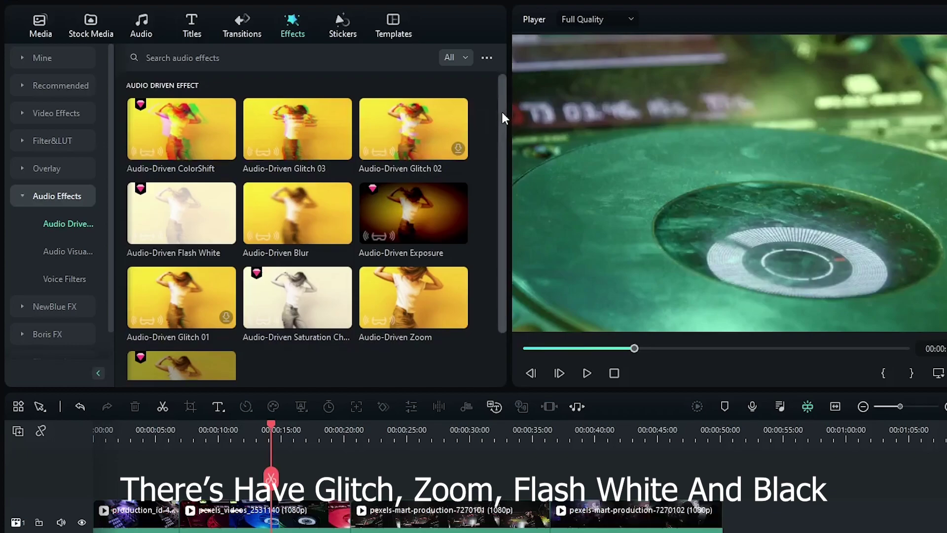
drag(502, 111, 500, 175)
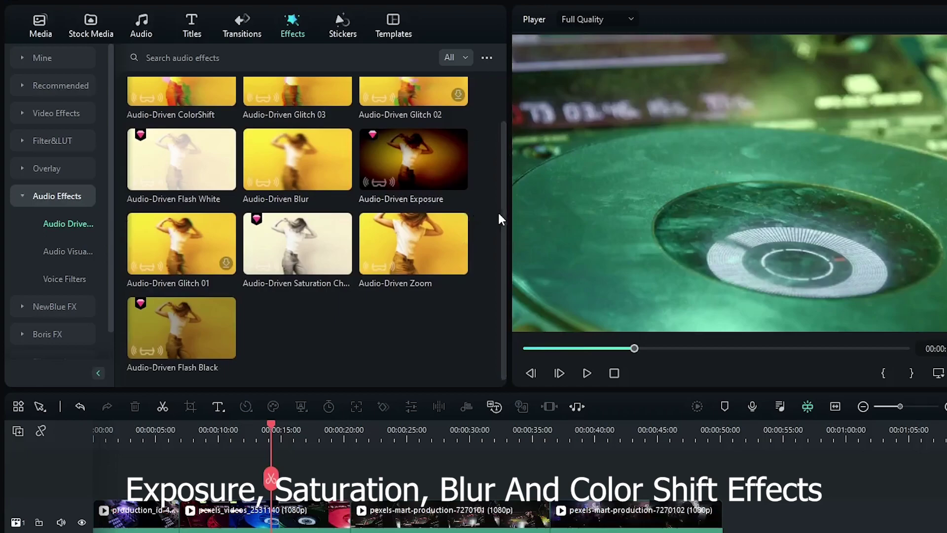
drag(503, 209, 510, 144)
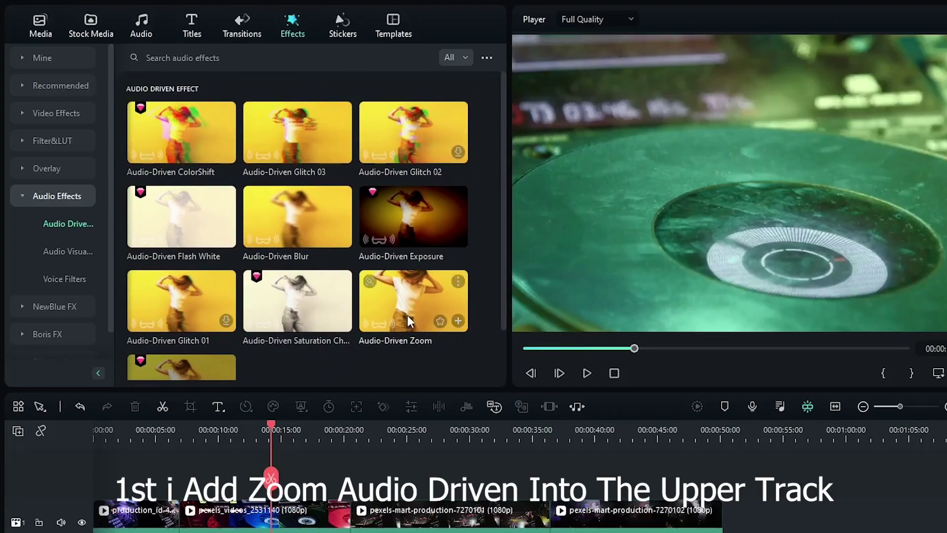
- Place Audio-Driven Zoom above the clips, stretch it across the full 50 s, and start playback
drag(412, 307, 88, 478)
drag(153, 501, 721, 511)
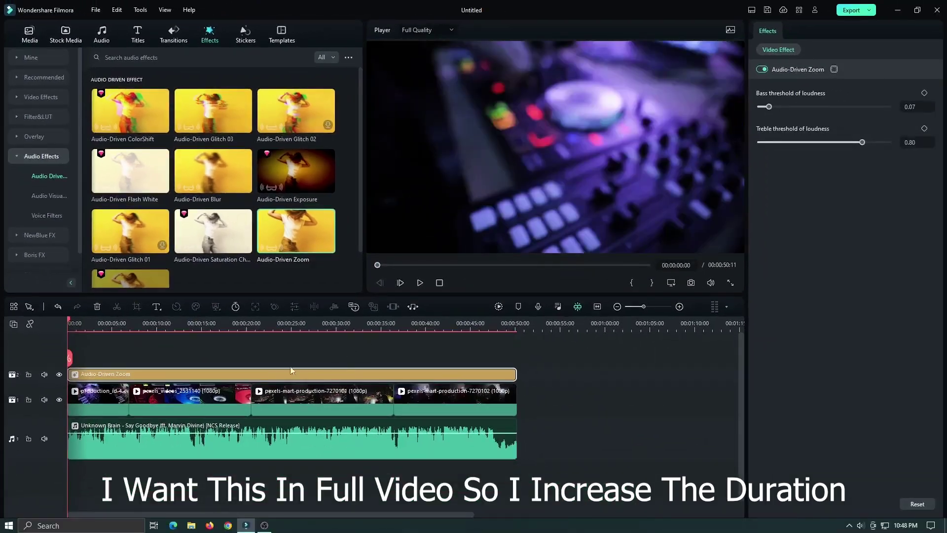
key(space)
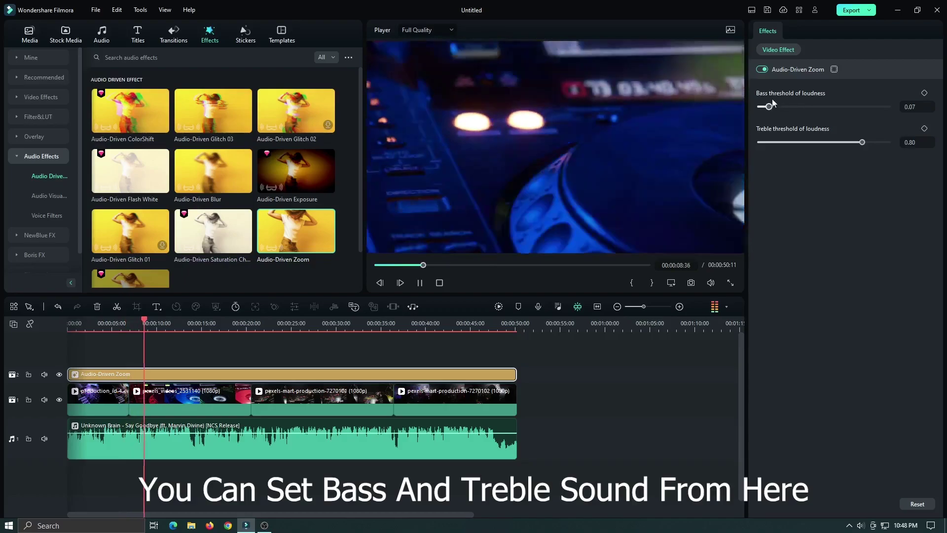
- Test Zoom's bass and treble thresholds, then restore defaults 0.07 and 0.80 and return to 00:00:25:55
drag(769, 107, 780, 106)
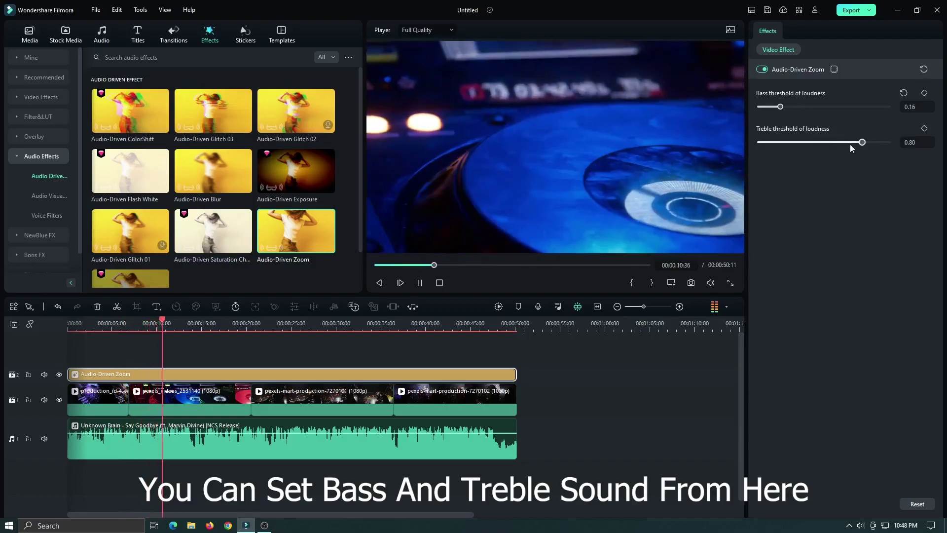
drag(862, 142, 888, 142)
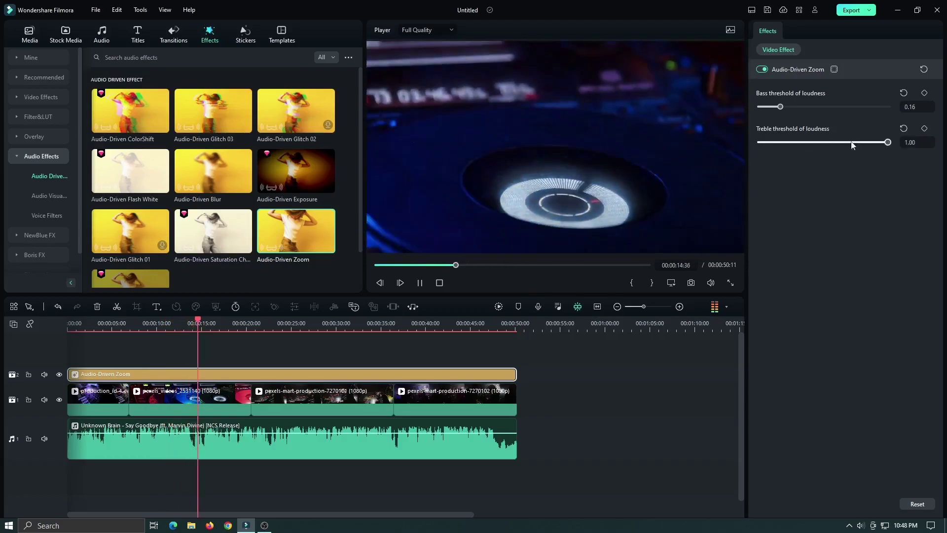
drag(779, 107, 863, 106)
drag(888, 142, 760, 142)
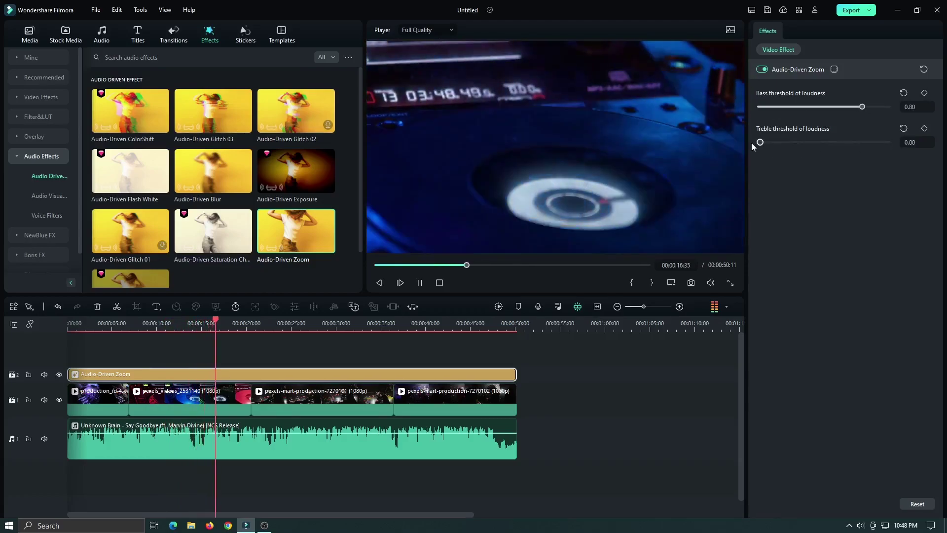
drag(862, 106, 789, 107)
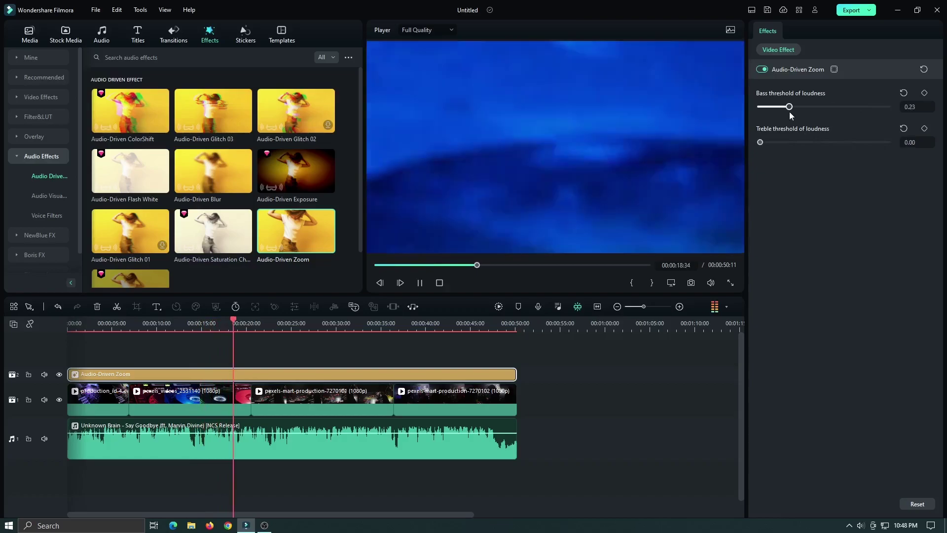
drag(761, 143, 843, 143)
click(904, 93)
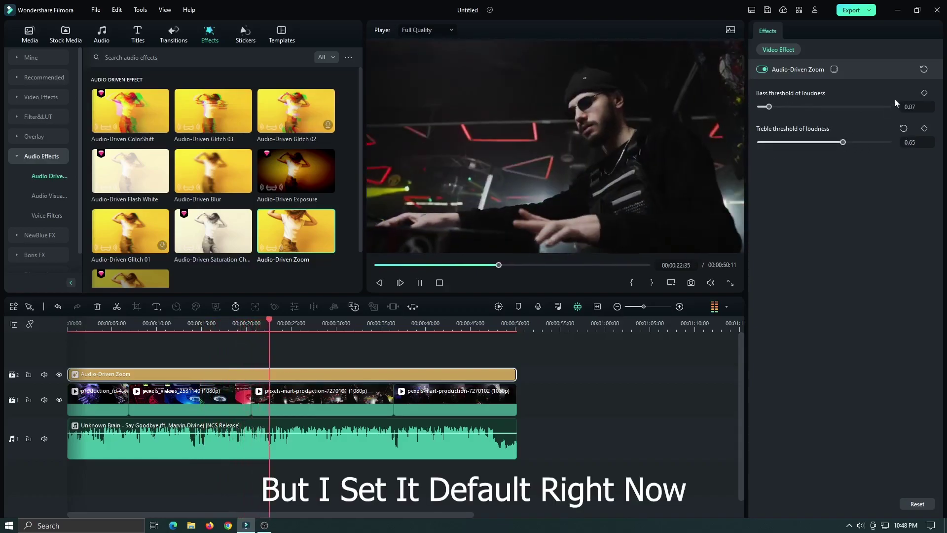
click(902, 130)
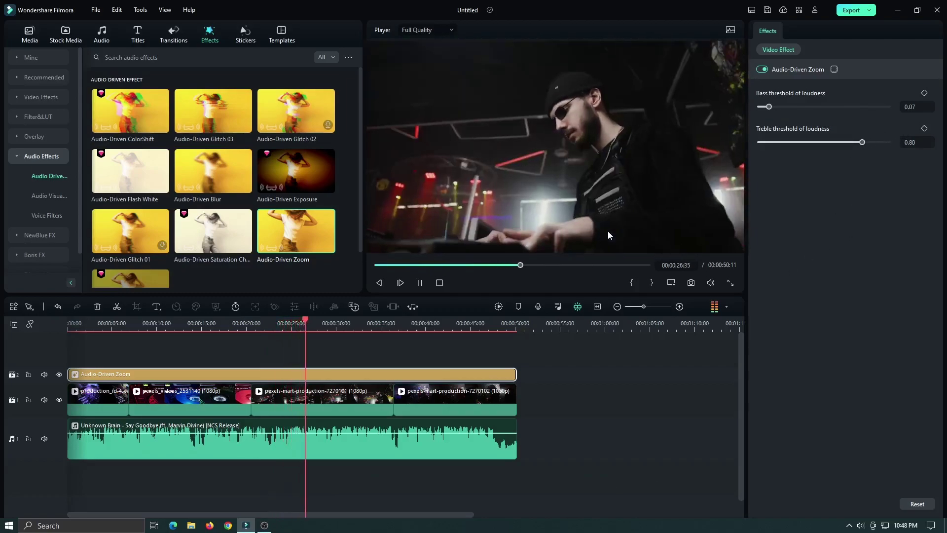
key(space)
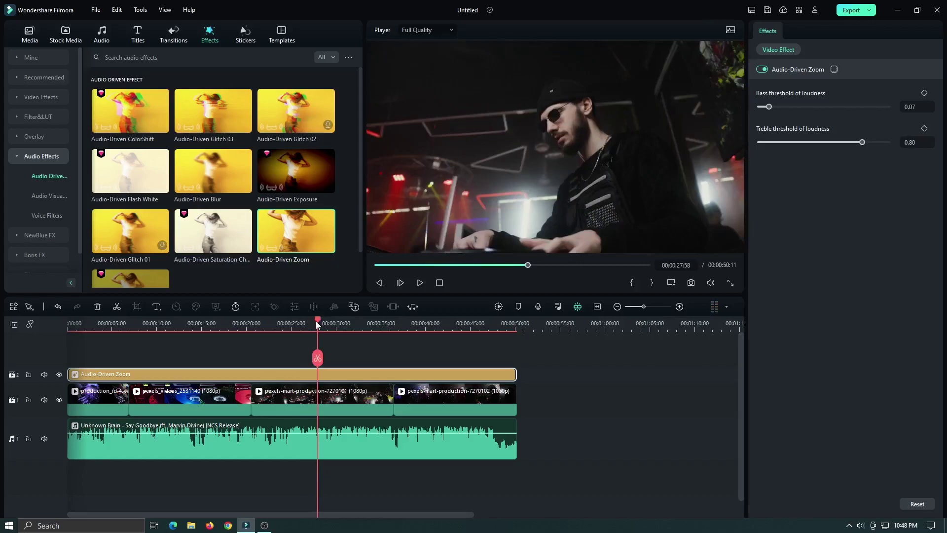
drag(315, 321, 299, 322)
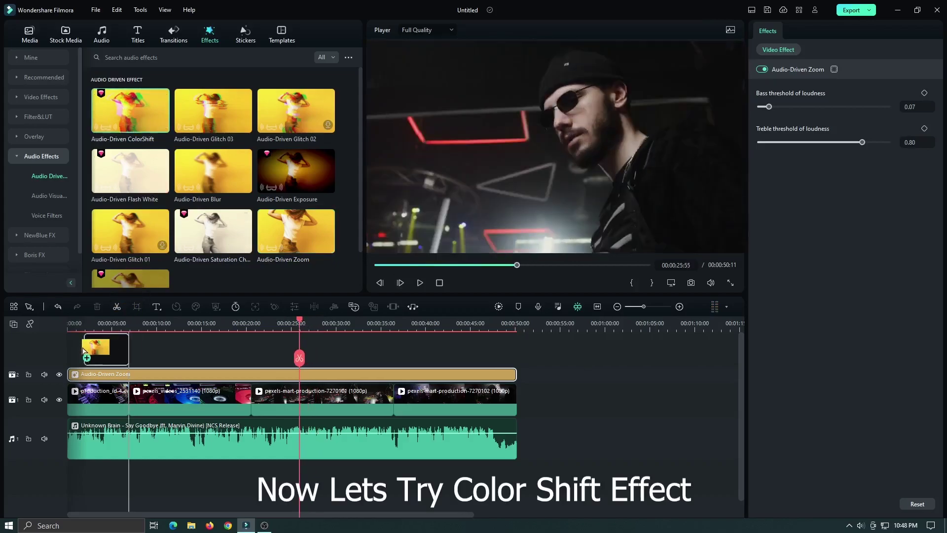
- Add Audio-Driven ColorShift on a new track to the video end, with bass threshold 0.13
drag(68, 359, 69, 368)
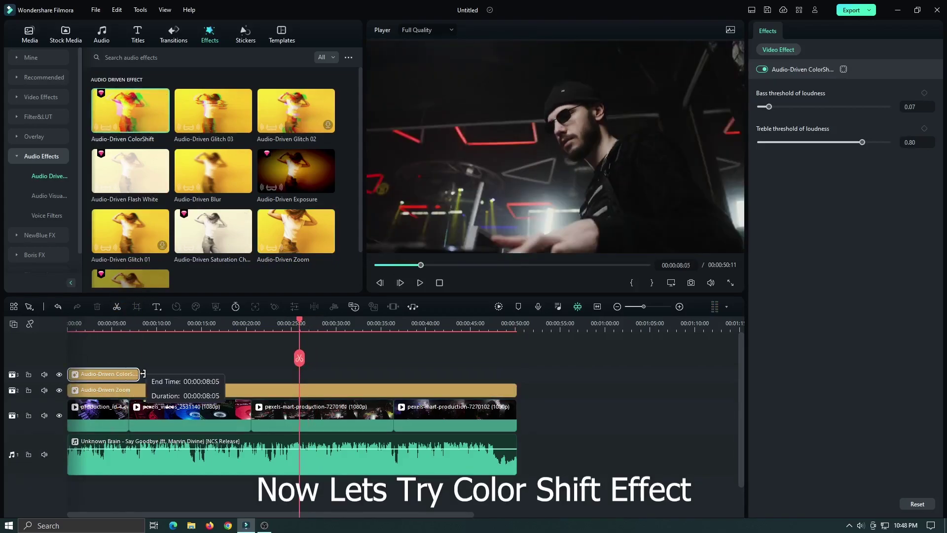
drag(143, 373, 450, 378)
drag(513, 378, 513, 380)
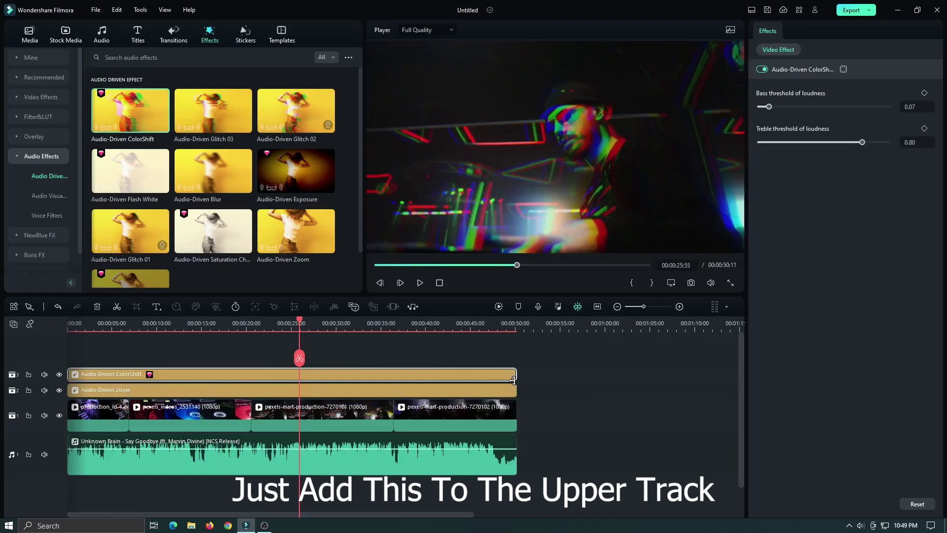
key(Home)
key(space)
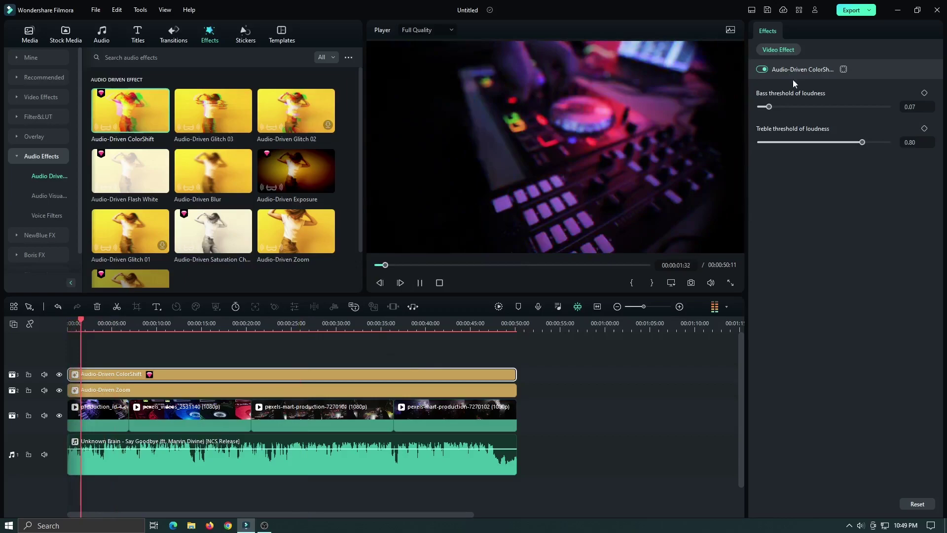
drag(769, 107, 777, 110)
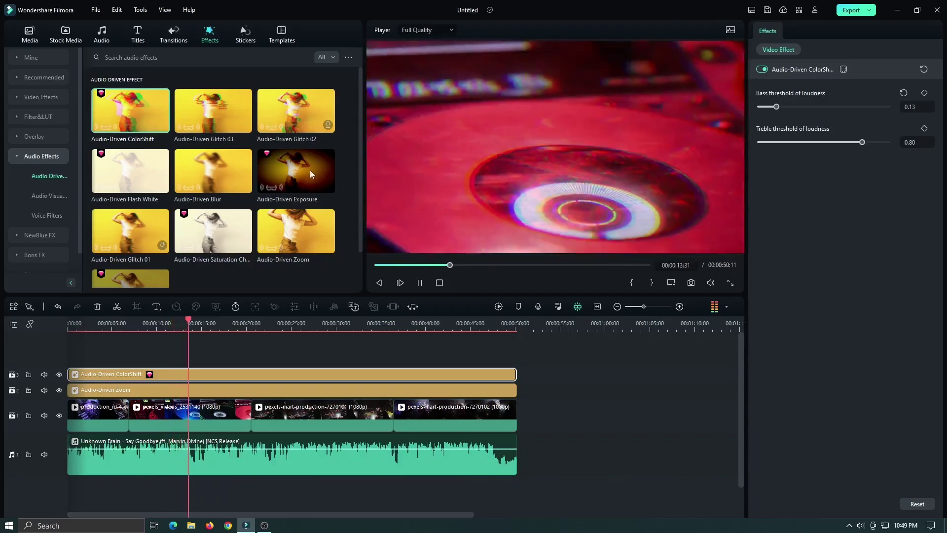
key(space)
- Add Audio-Driven Glitch 03 spanning the video and raise its bass threshold to 0.16 while previewing
drag(211, 113, 61, 362)
drag(109, 381, 513, 390)
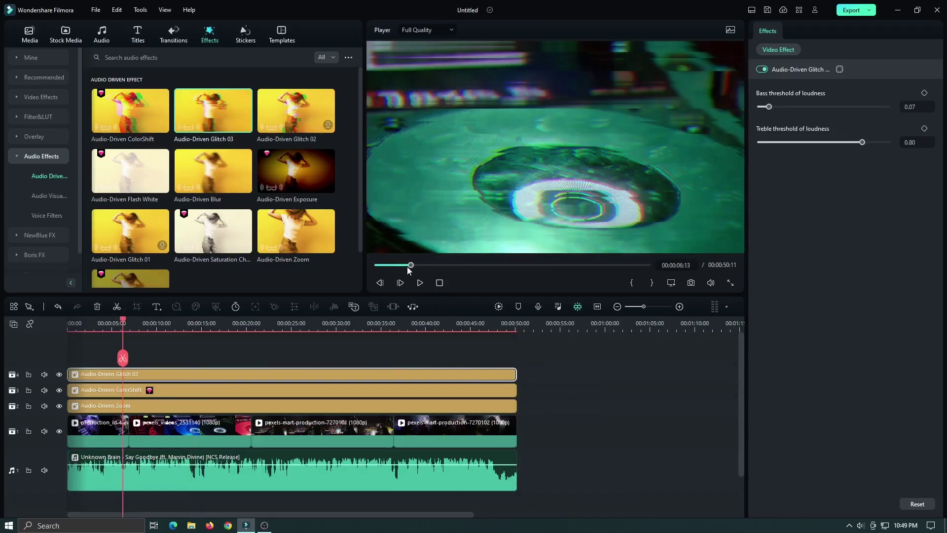
click(440, 282)
click(420, 283)
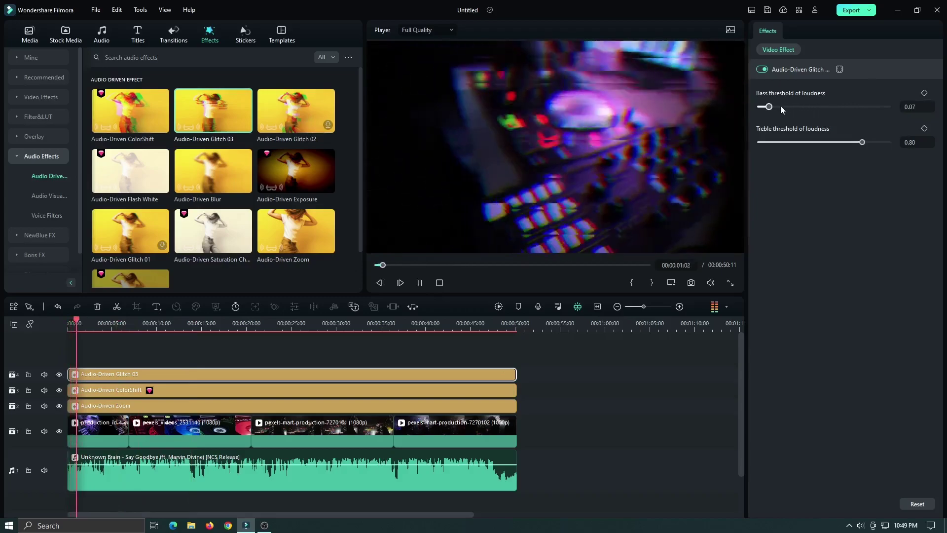
click(778, 107)
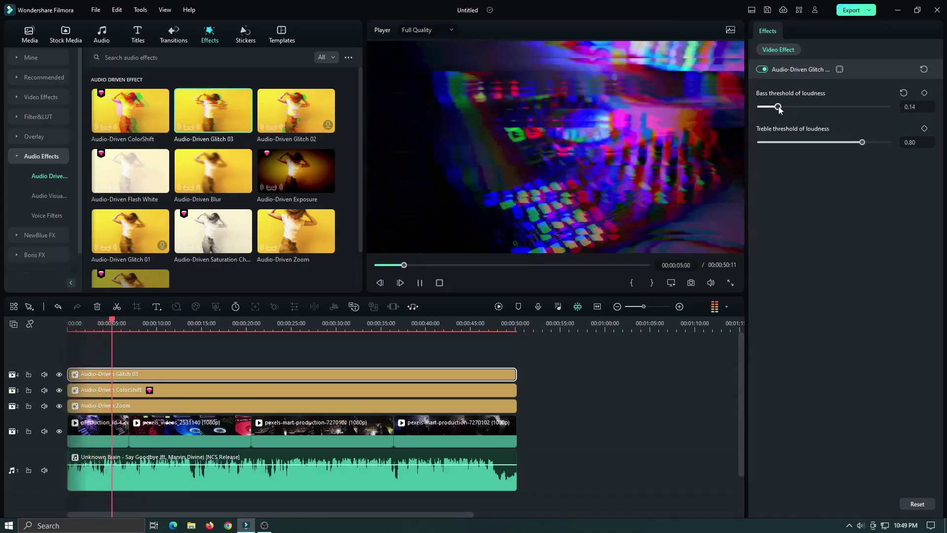
click(781, 107)
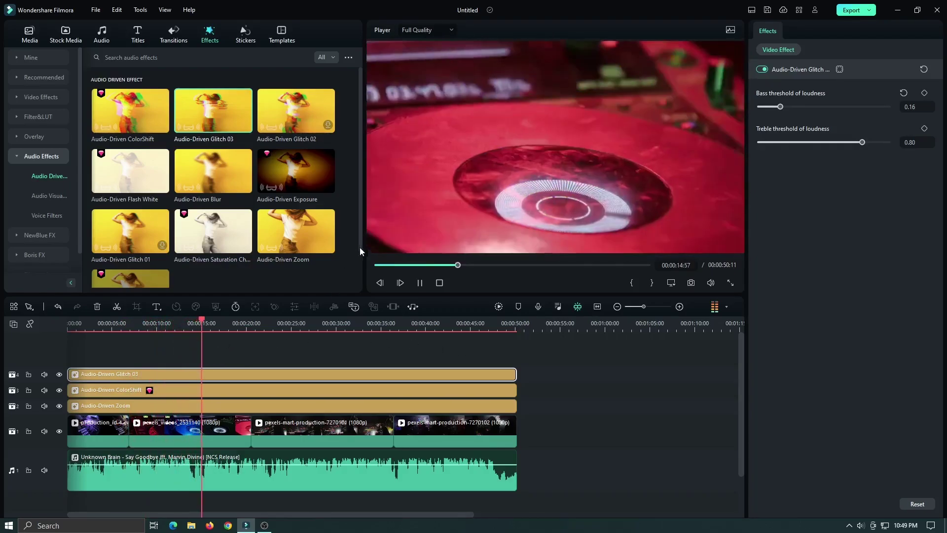
key(space)
- Place Audio-Driven Flash White across the full video with bass threshold 0.14 and opacity_min 0.19
drag(360, 152, 268, 176)
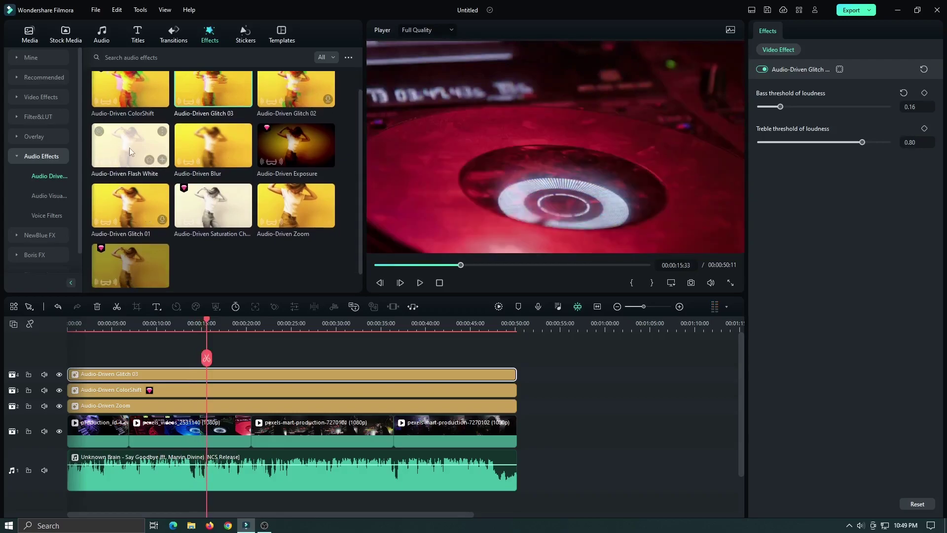
drag(59, 361, 516, 374)
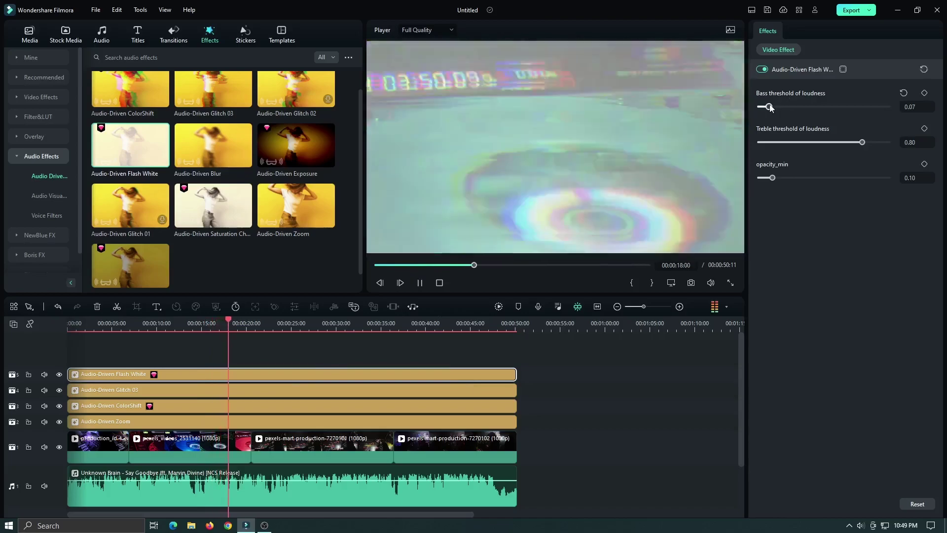
drag(771, 107, 776, 109)
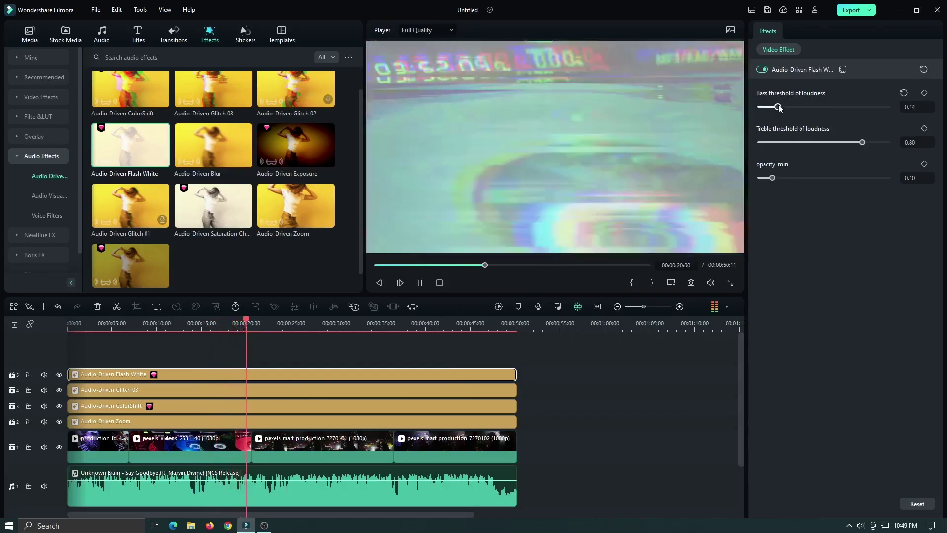
drag(780, 180, 785, 181)
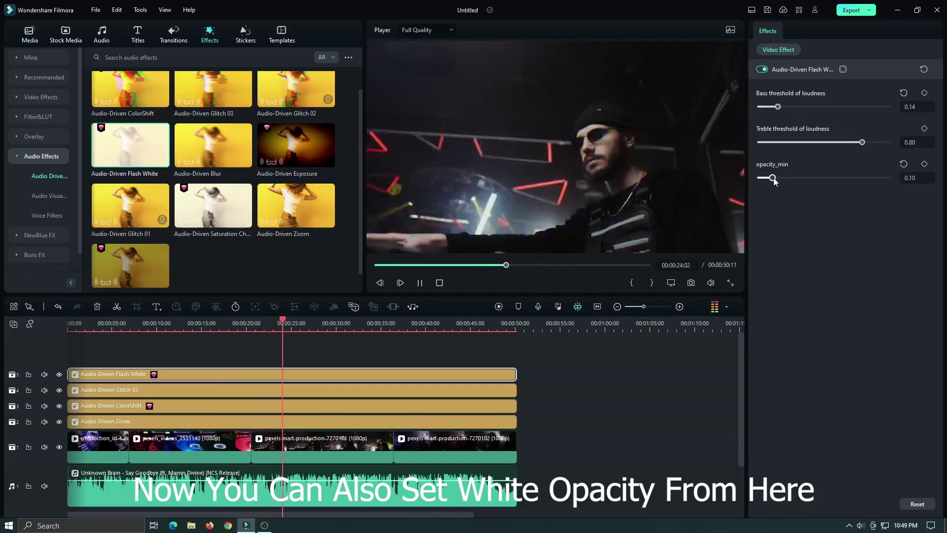
drag(773, 181, 772, 182)
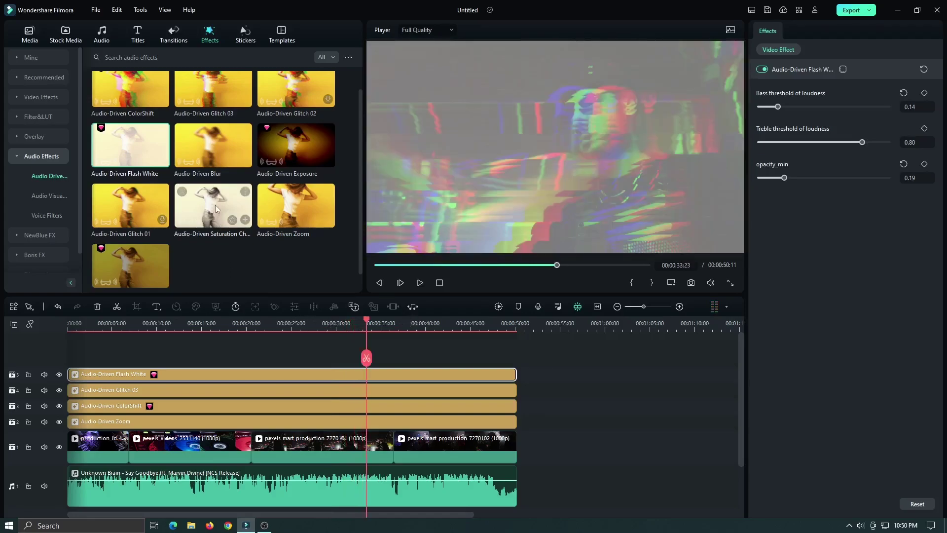
- Add Audio-Driven Saturation Change on a new track to the video end, with bass threshold 0.20
drag(75, 351, 84, 374)
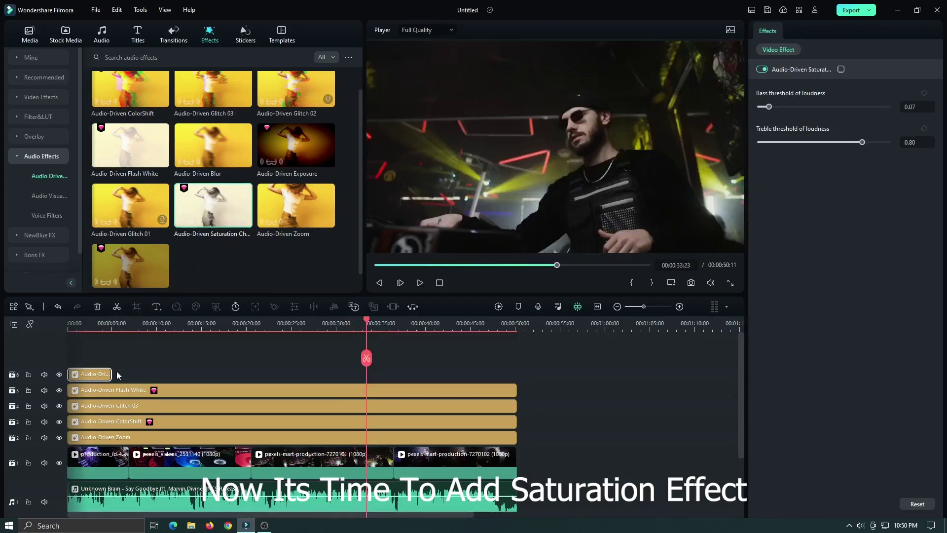
drag(287, 376, 517, 375)
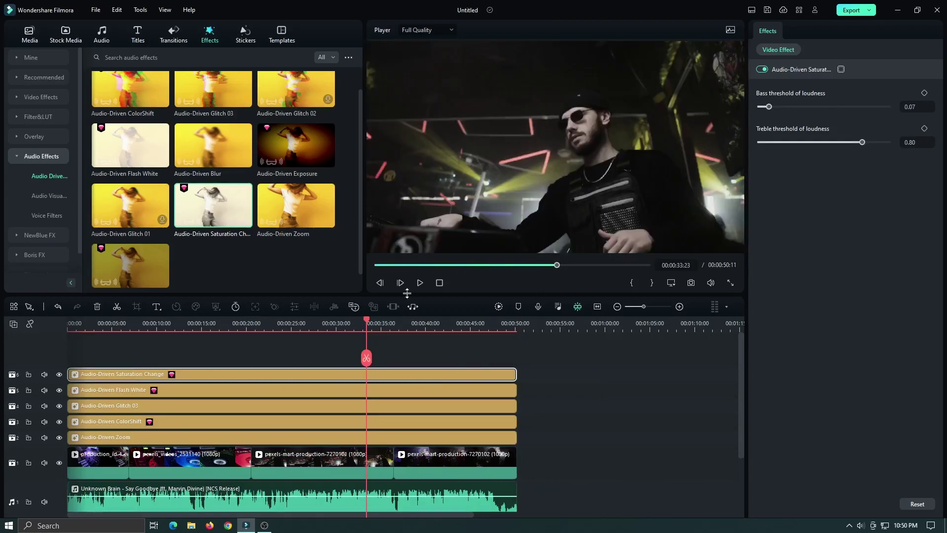
key(Home)
key(space)
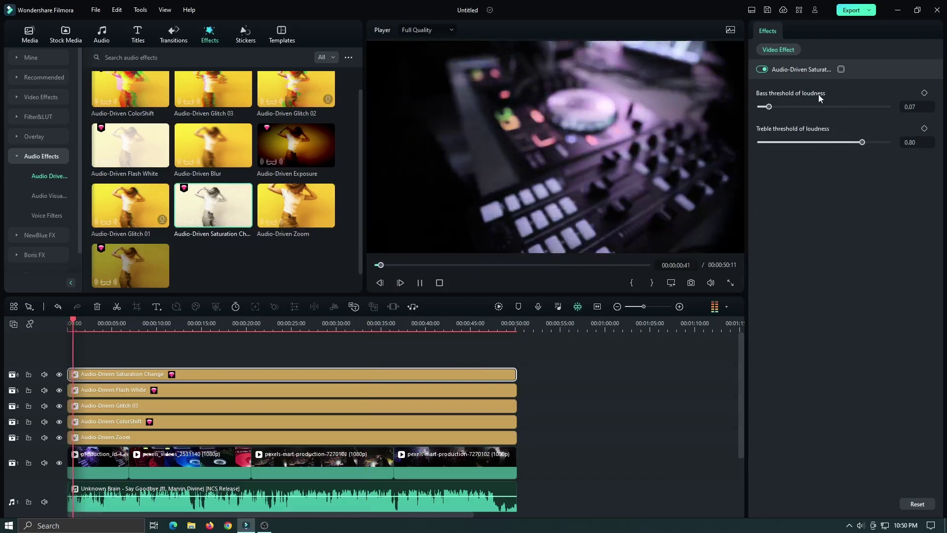
drag(782, 112, 788, 114)
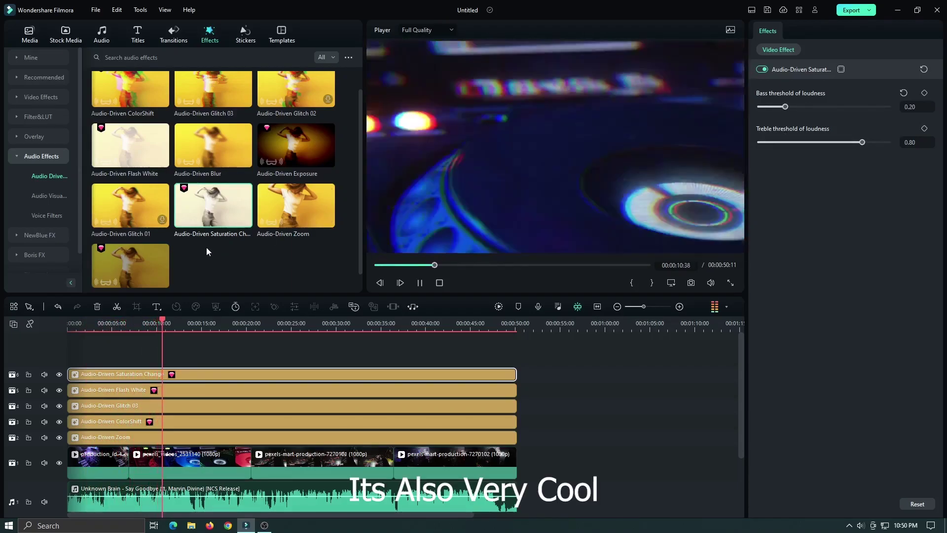
mouse_move(206, 151)
key(space)
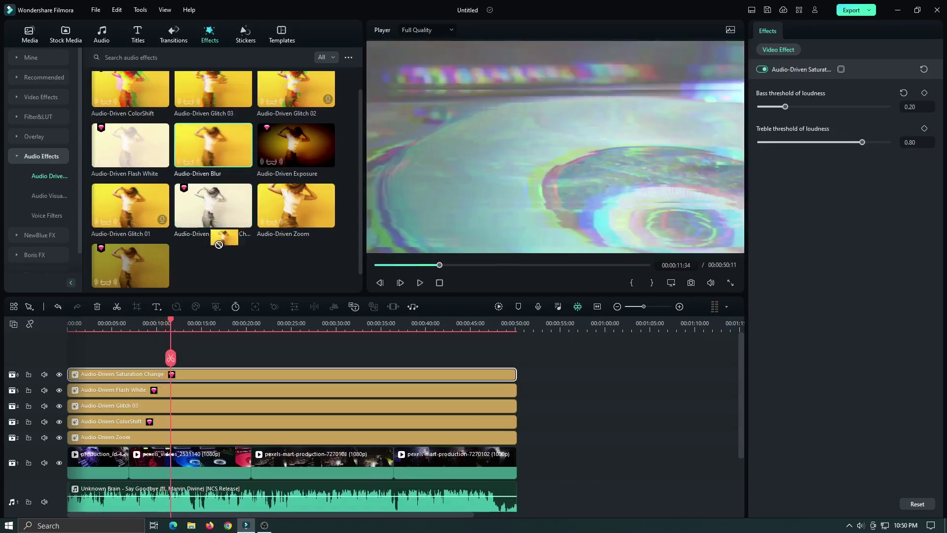
- Add Audio-Driven Blur on track 7 spanning the video, with bass threshold 0.17
drag(71, 354, 73, 368)
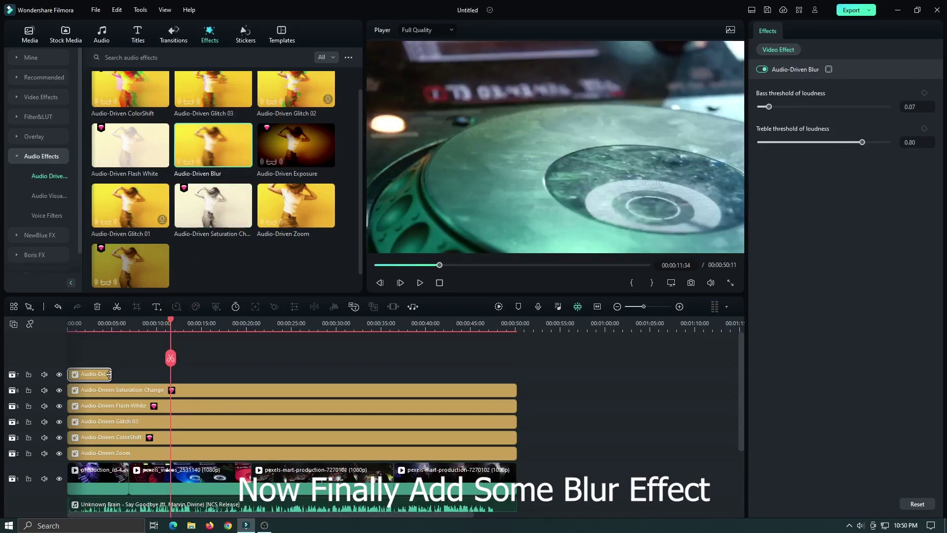
drag(182, 374, 514, 371)
drag(402, 268, 349, 264)
key(space)
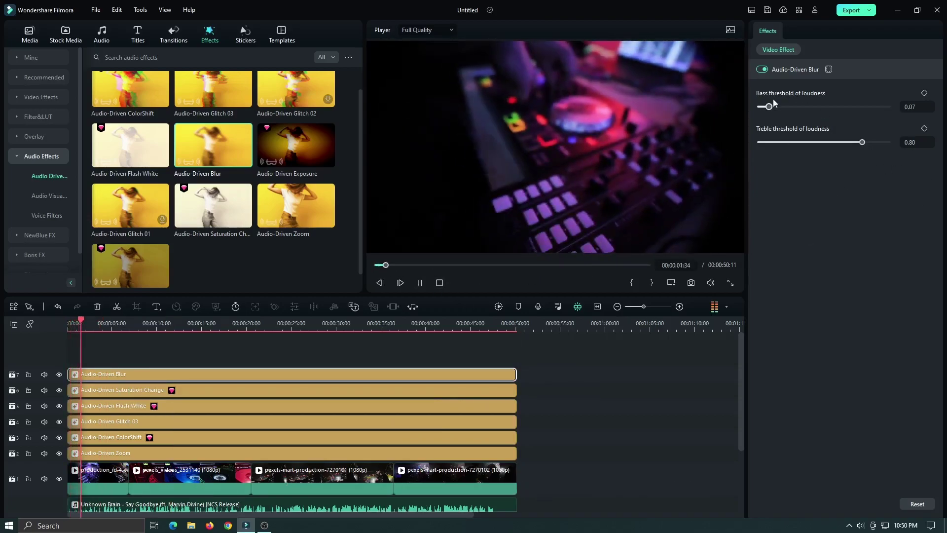
drag(769, 107, 782, 112)
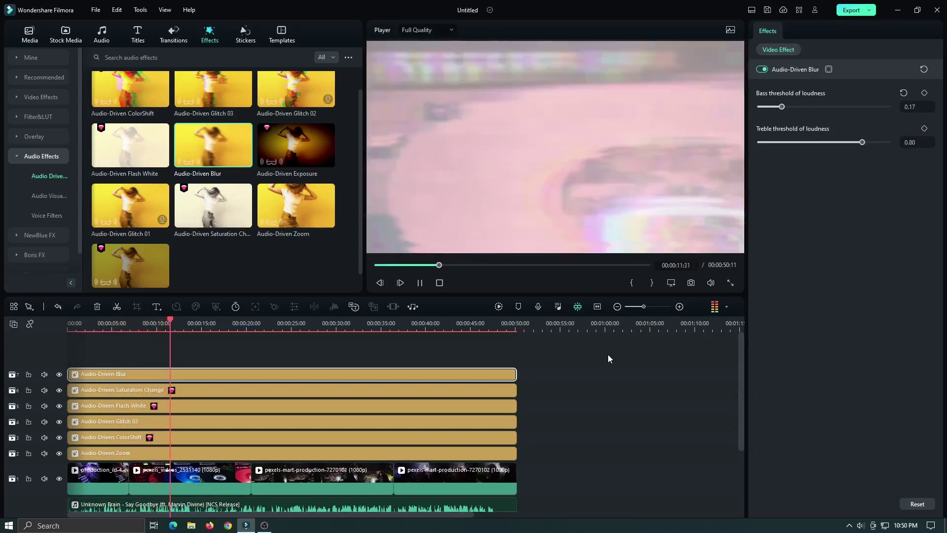
key(space)
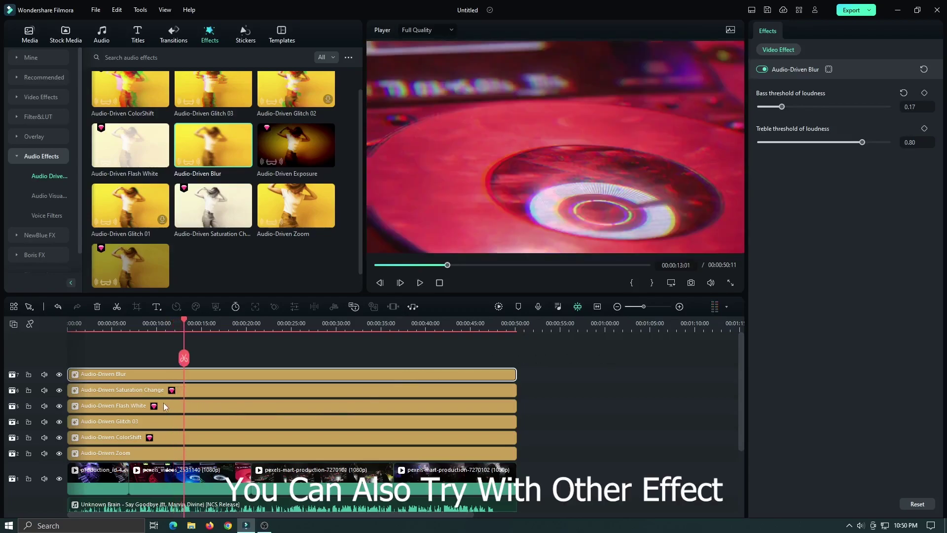
- Select the Audio-Driven Glitch 01 clip and play back the six-effect edit while browsing the effects library
click(149, 426)
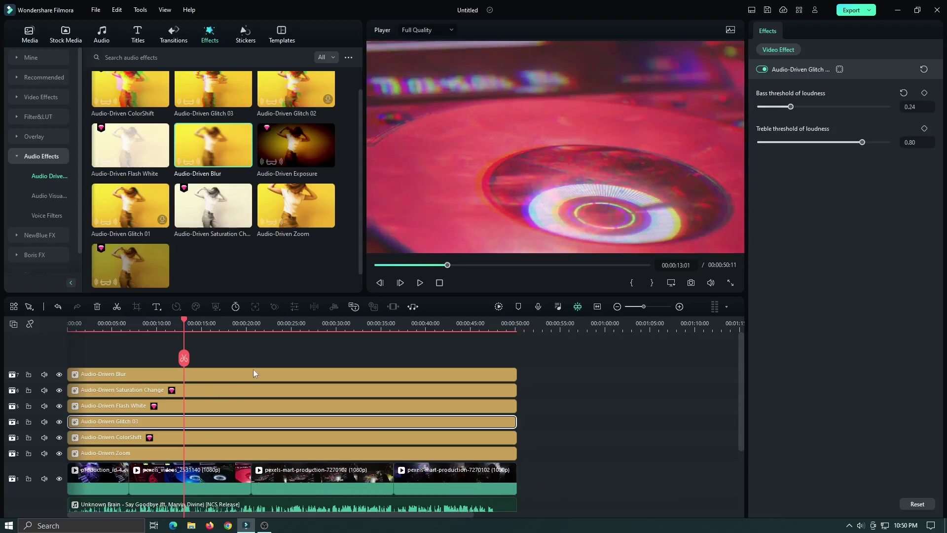
key(space)
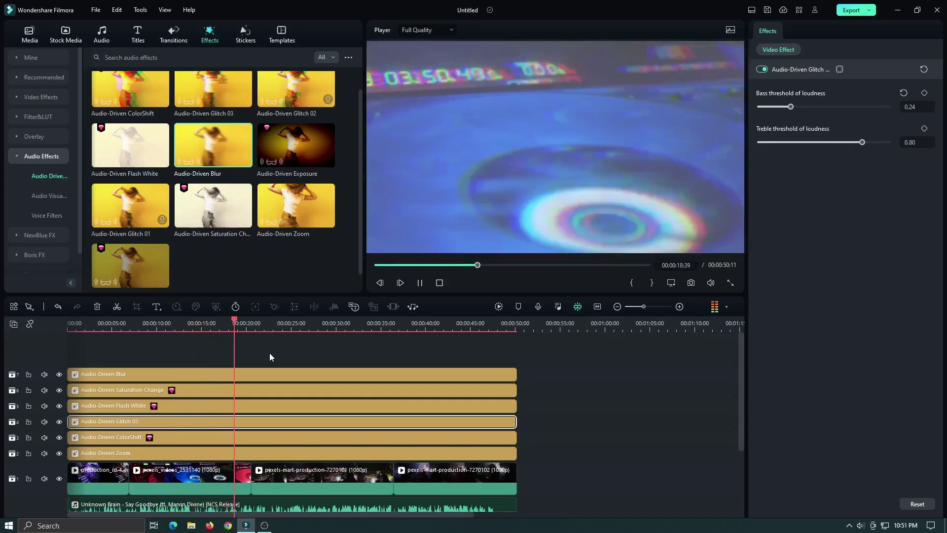
mouse_move(298, 159)
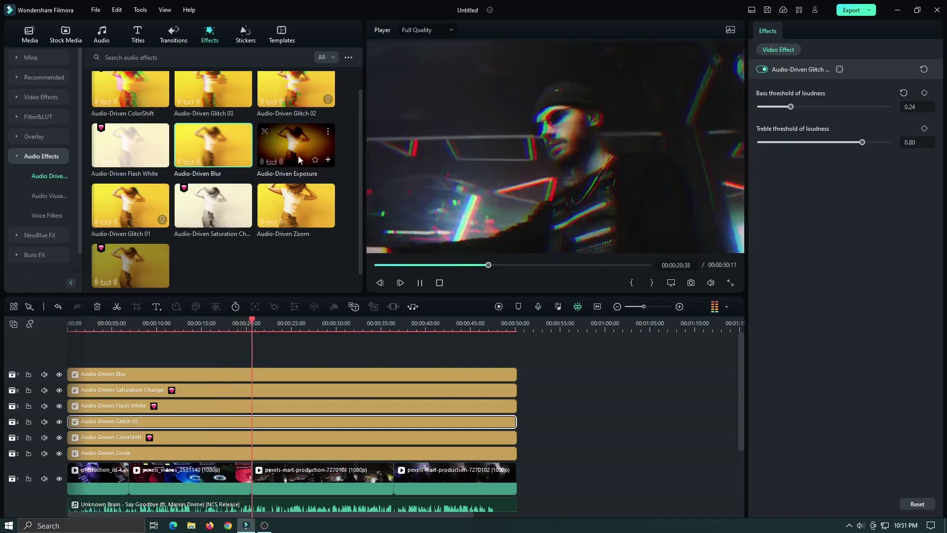
scroll(356, 232, down, 2)
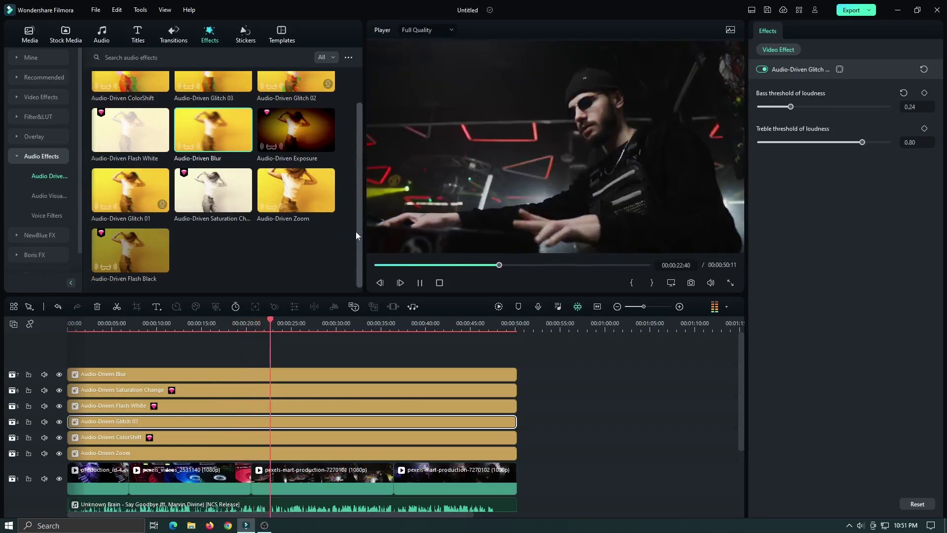
scroll(356, 215, up, 3)
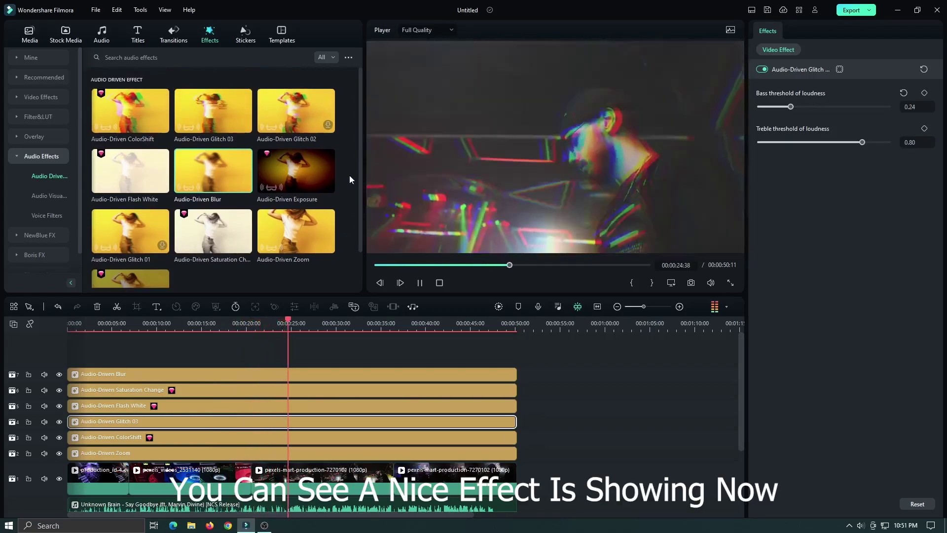